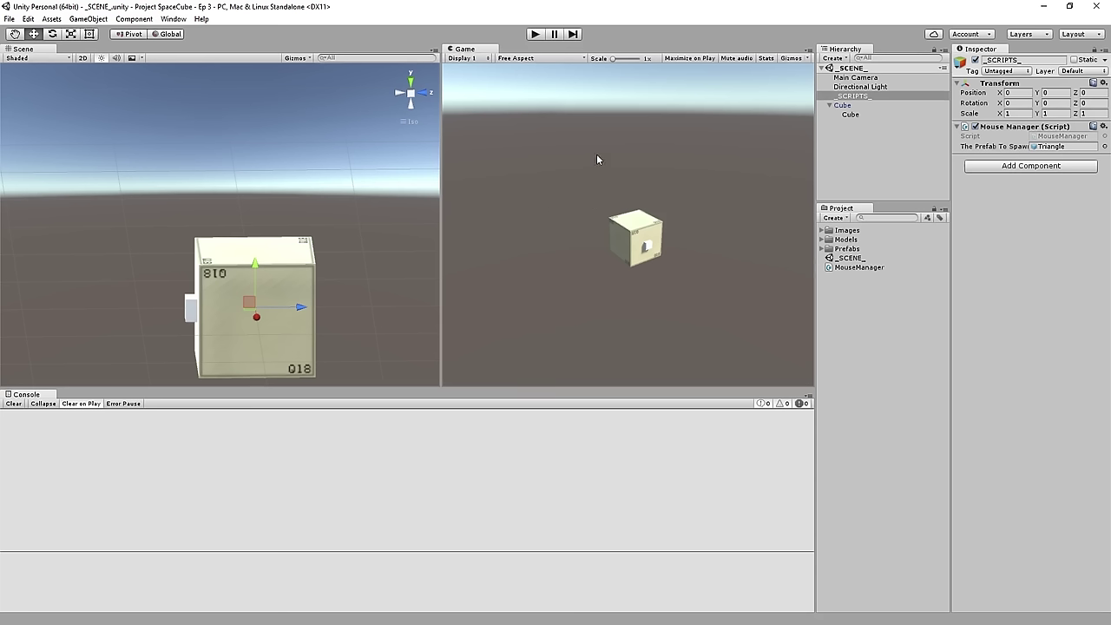
Step: Play-test the scene: spawn two stacked triangles on the cube, inspect them in the Scene view, then stop
{"action": "left_click", "coordinate": [534, 35]}
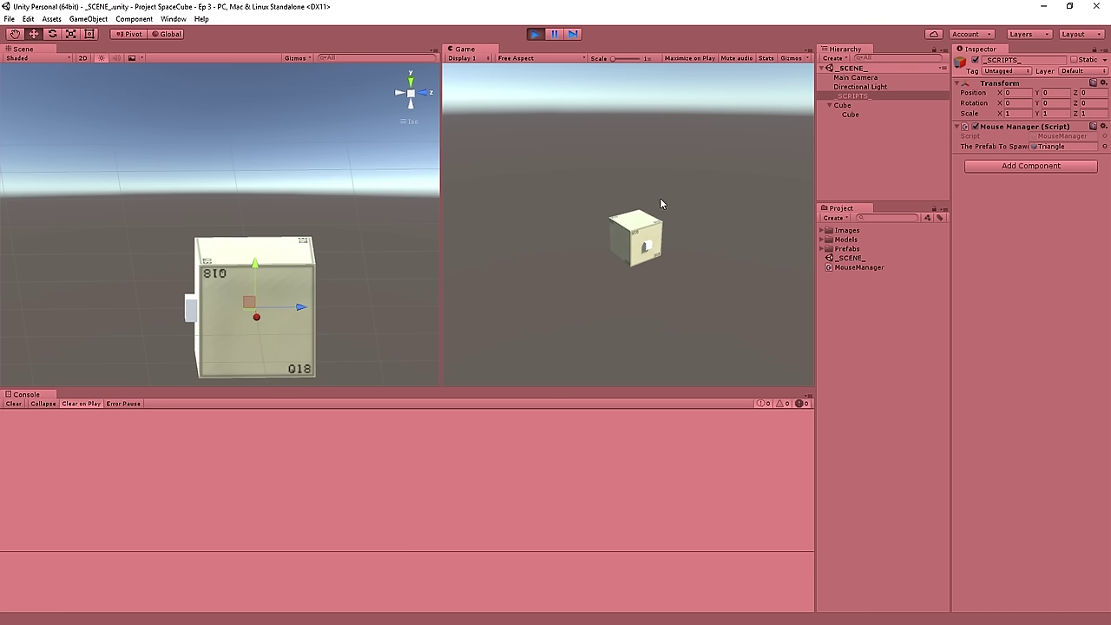
{"action": "left_click", "coordinate": [638, 228]}
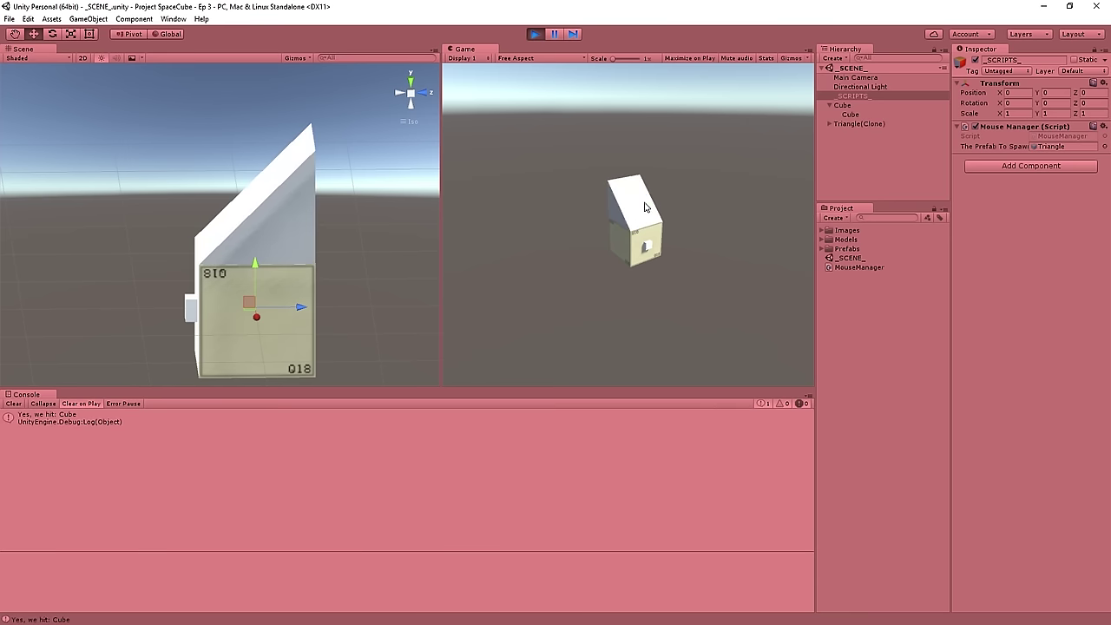
{"action": "left_click", "coordinate": [631, 199]}
{"action": "mouse_move", "coordinate": [173, 208]}
{"action": "left_mouse_down", "text": "alt"}
{"action": "mouse_move", "coordinate": [248, 206]}
{"action": "mouse_move", "coordinate": [233, 161]}
{"action": "left_mouse_up", "text": "alt"}
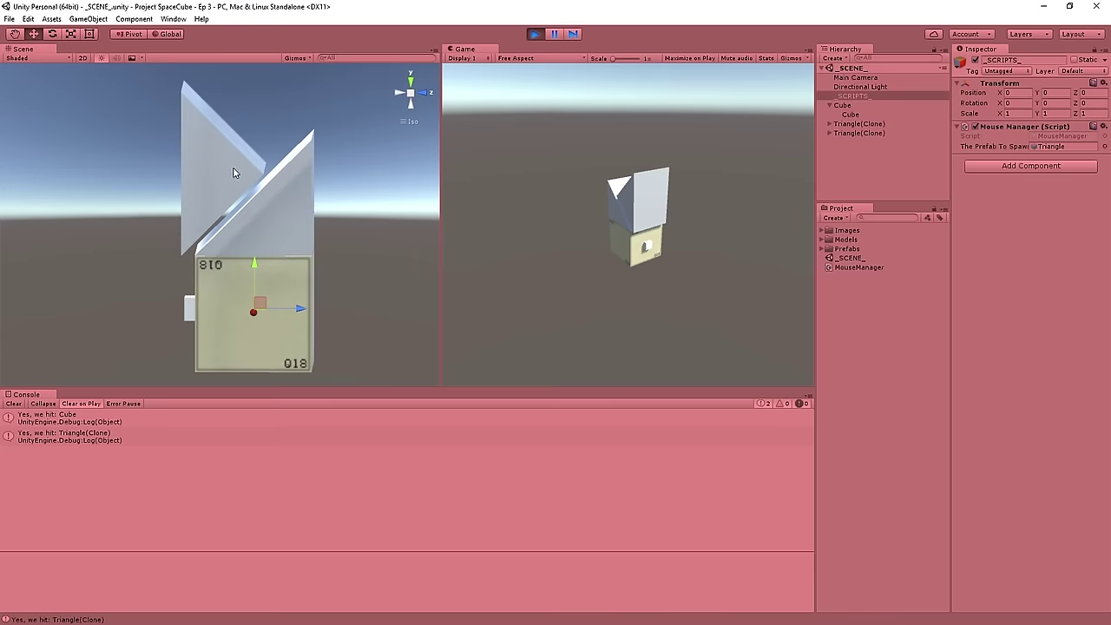
{"action": "left_click_drag", "start_coordinate": [242, 212], "coordinate": [454, 225], "text": "alt"}
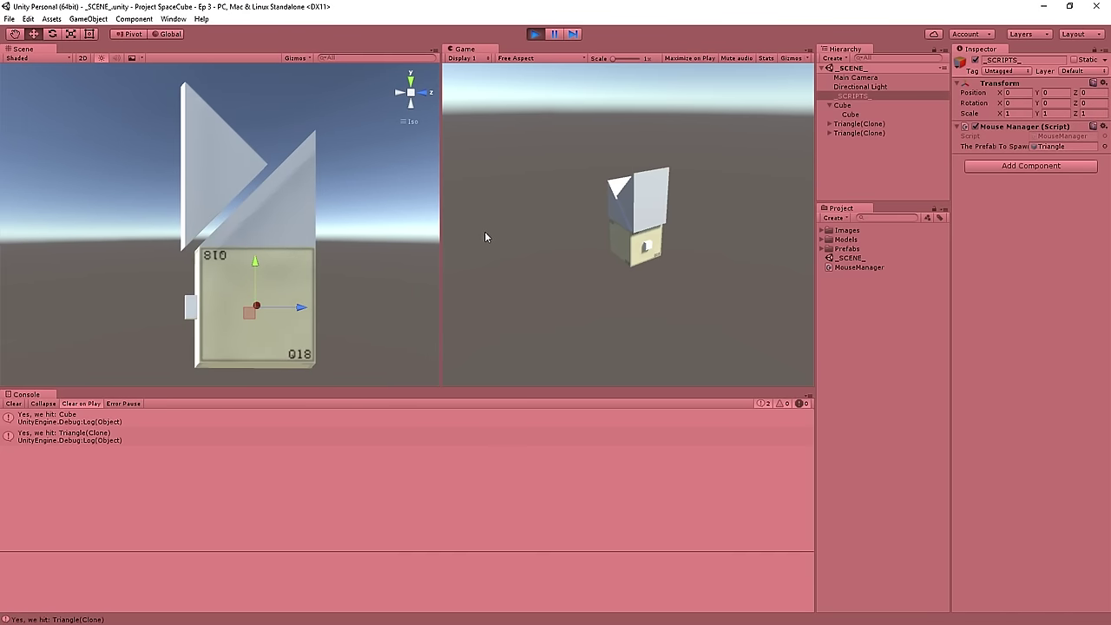
{"action": "left_click_drag", "start_coordinate": [340, 210], "coordinate": [377, 231], "text": "alt"}
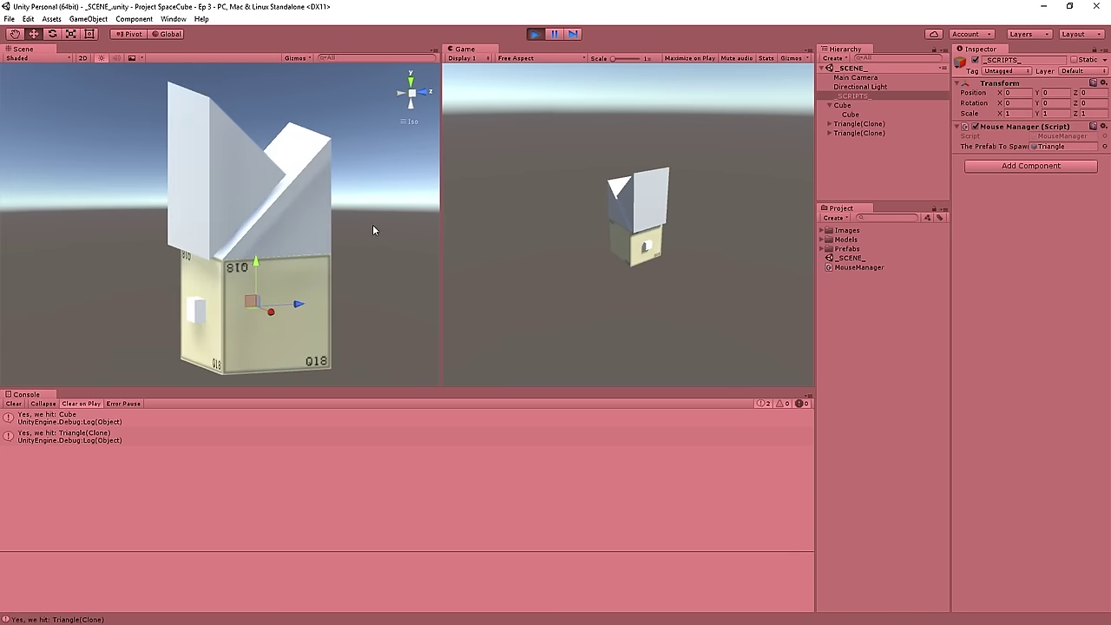
{"action": "left_click_drag", "start_coordinate": [289, 152], "coordinate": [278, 195], "text": "alt"}
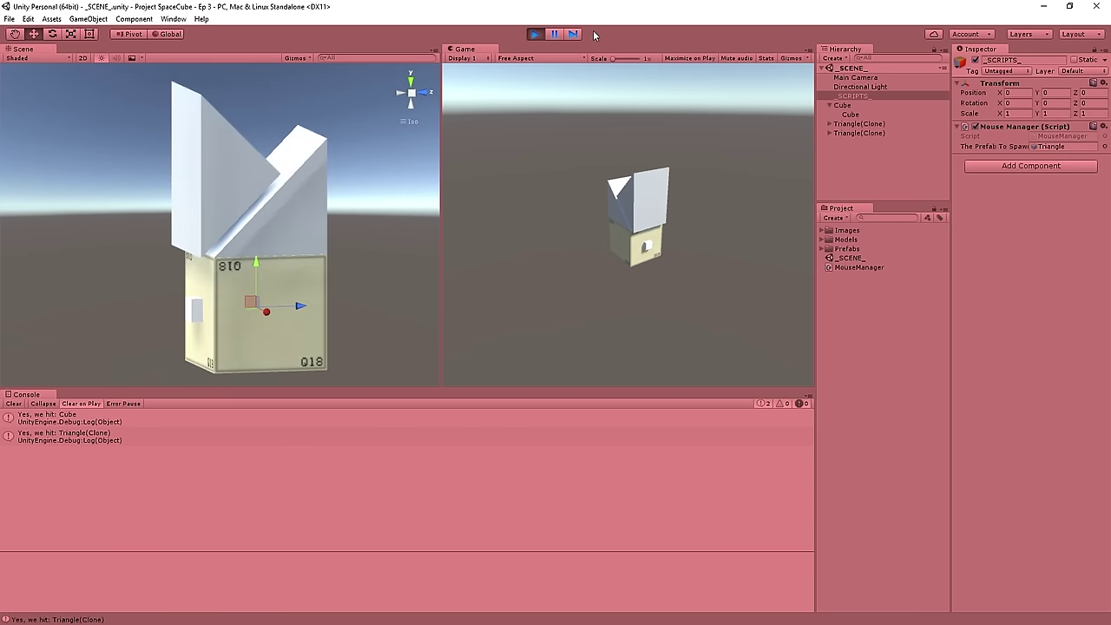
{"action": "left_click", "coordinate": [536, 34]}
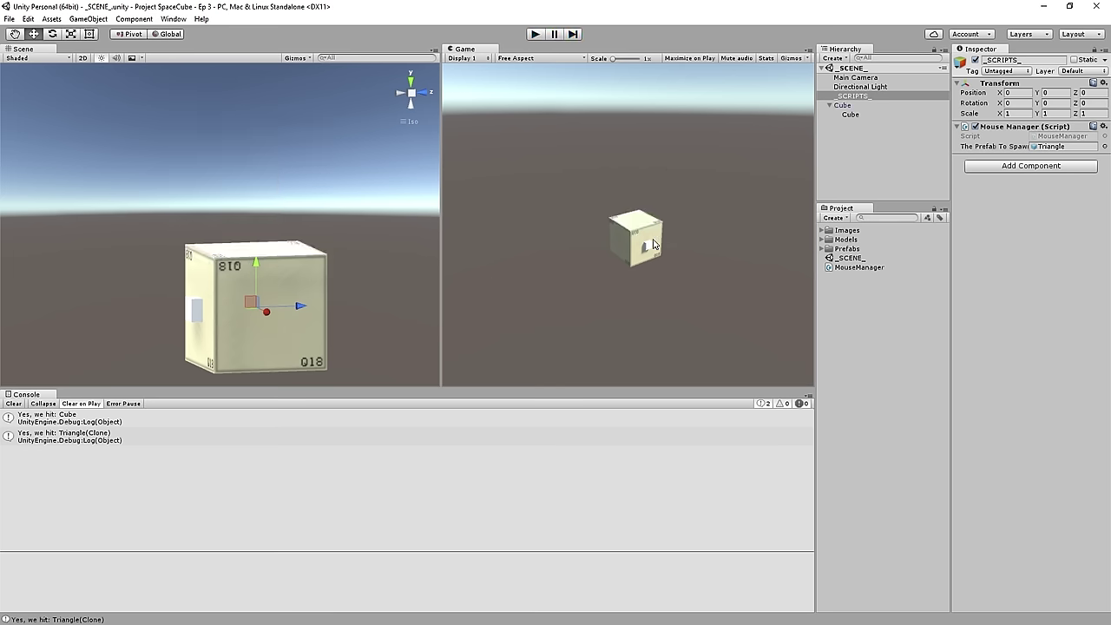
Step: Select the small child cube under Cube and orbit the Scene view to inspect it
{"action": "left_click", "coordinate": [193, 318]}
{"action": "left_click_drag", "start_coordinate": [193, 318], "coordinate": [113, 239], "text": "alt"}
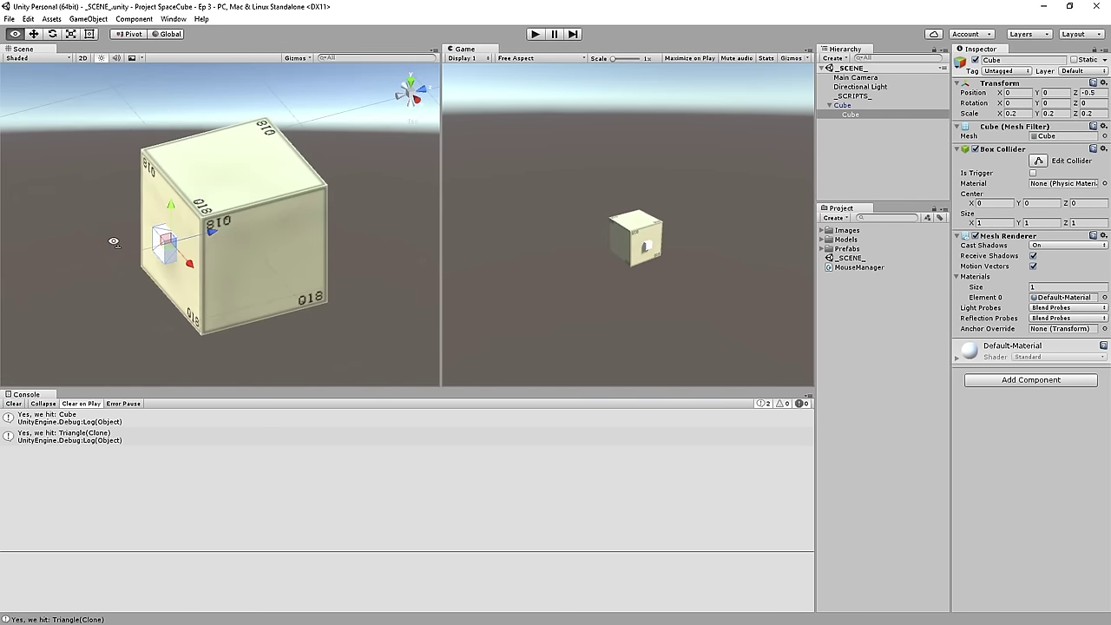
{"action": "left_click_drag", "start_coordinate": [134, 277], "coordinate": [488, 177], "text": "alt"}
{"action": "left_click_drag", "start_coordinate": [141, 283], "coordinate": [201, 79], "text": "alt"}
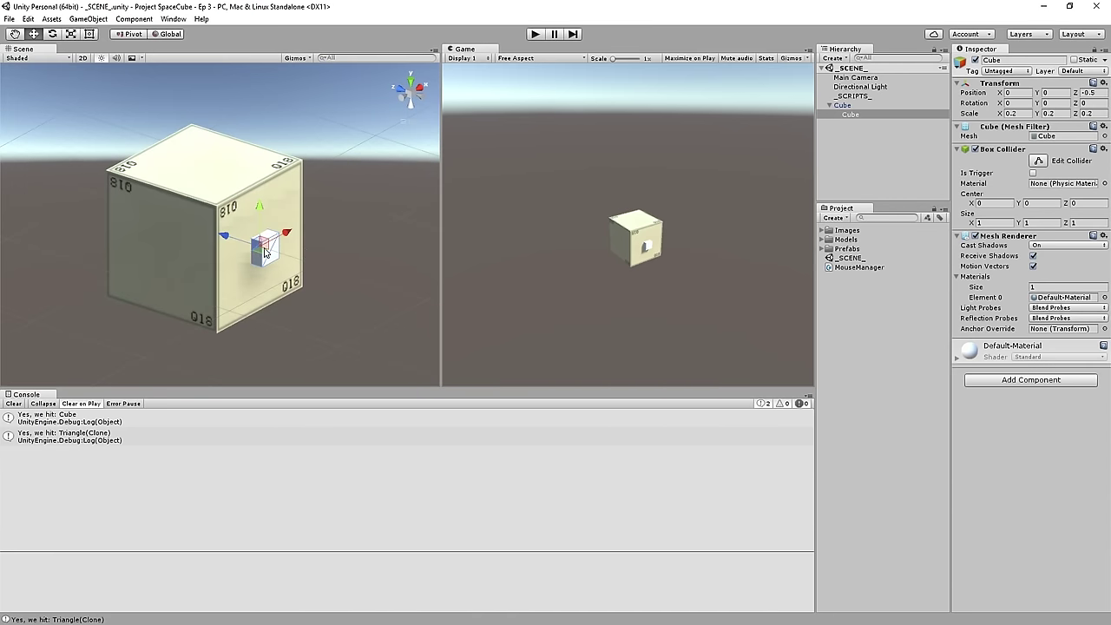
{"action": "left_click_drag", "start_coordinate": [369, 229], "coordinate": [781, 109], "text": "alt"}
{"action": "left_click_drag", "start_coordinate": [247, 269], "coordinate": [825, 186], "text": "alt"}
{"action": "left_click_drag", "start_coordinate": [266, 119], "coordinate": [112, 181], "text": "alt"}
{"action": "left_click_drag", "start_coordinate": [349, 203], "coordinate": [260, 199], "text": "alt"}
Step: Rename the child cube to 'SnapPoint' in the Inspector, then deselect it
{"action": "left_click", "coordinate": [1027, 60]}
{"action": "type", "text": "SnapPoint"}
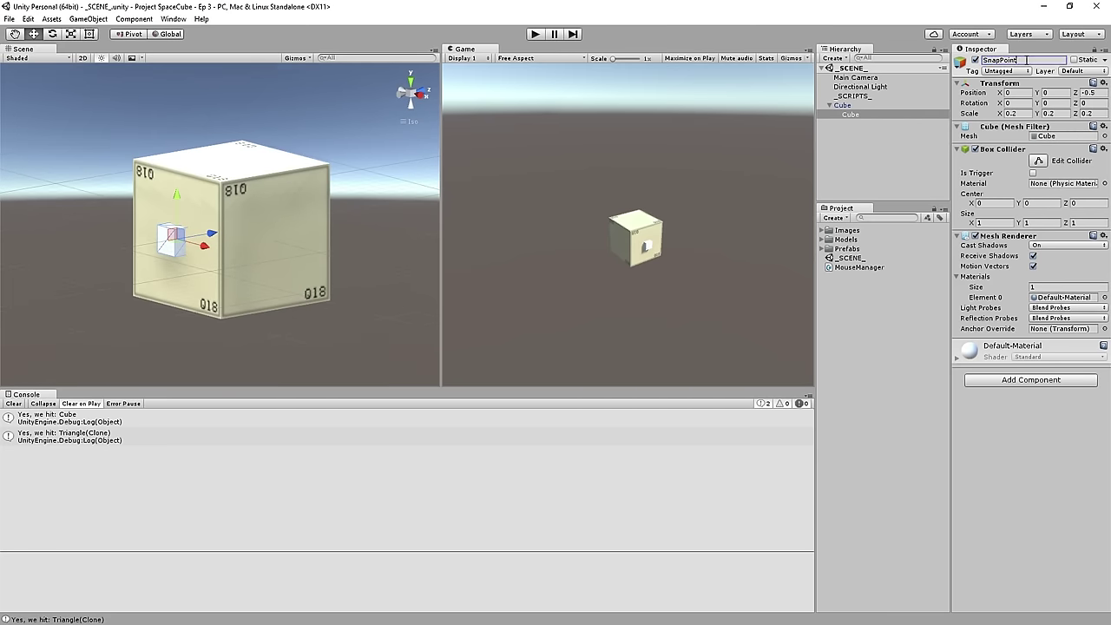
{"action": "key", "text": "Return"}
{"action": "left_click_drag", "start_coordinate": [357, 351], "coordinate": [184, 214], "text": "alt"}
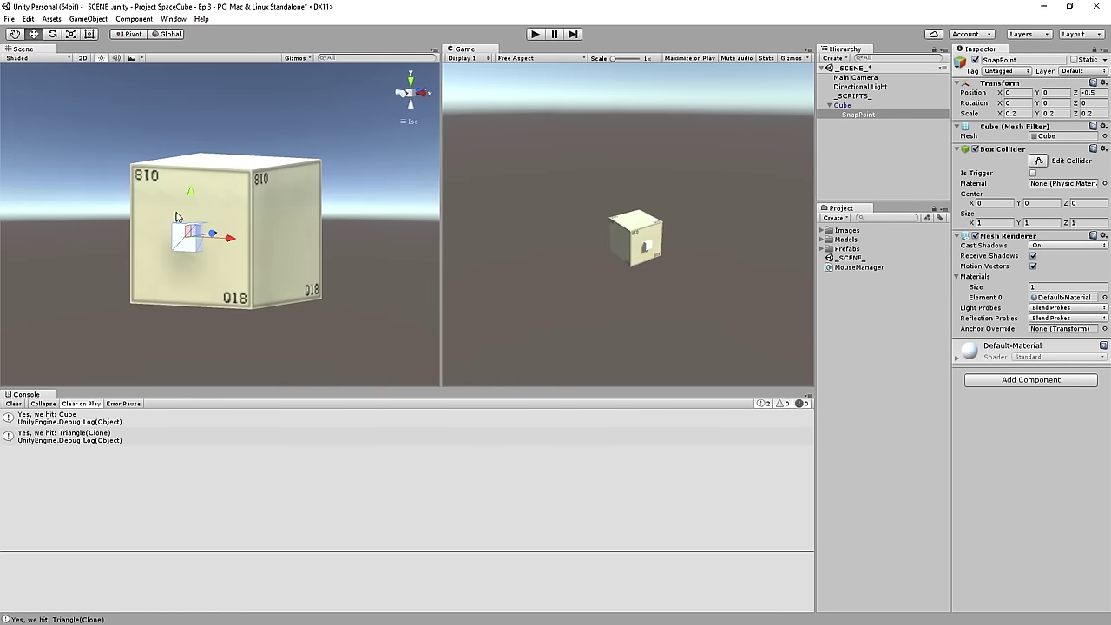
{"action": "left_click", "coordinate": [157, 335]}
{"action": "left_click_drag", "start_coordinate": [156, 335], "coordinate": [222, 217], "text": "alt"}
Step: Play-test again, spawning three triangles on the cube, then stop Play mode
{"action": "left_click", "coordinate": [534, 34]}
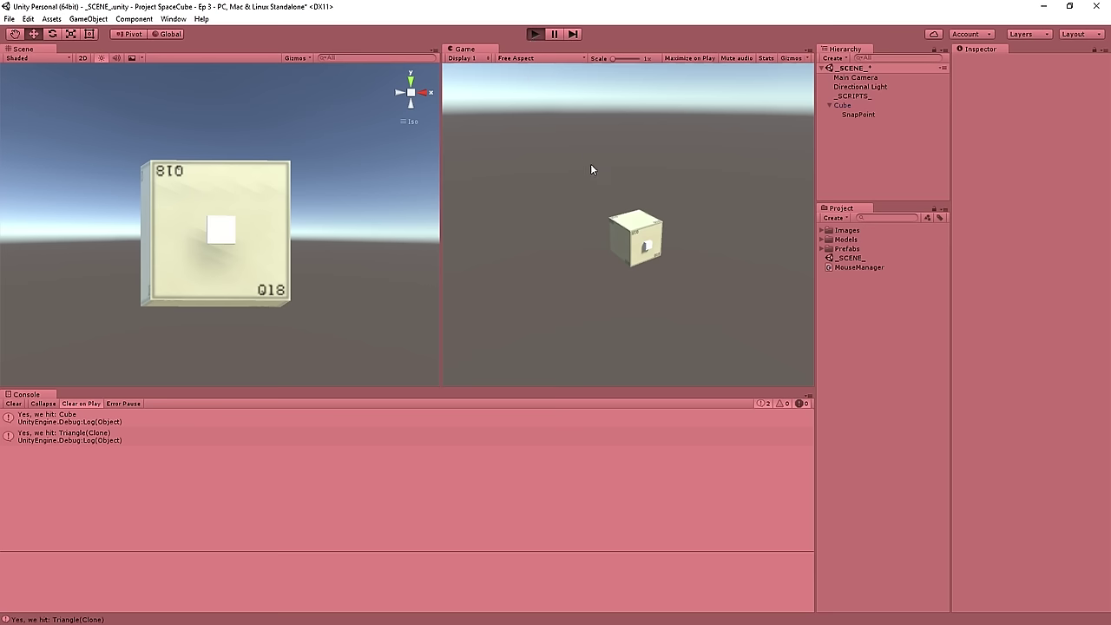
{"action": "left_click", "coordinate": [624, 236]}
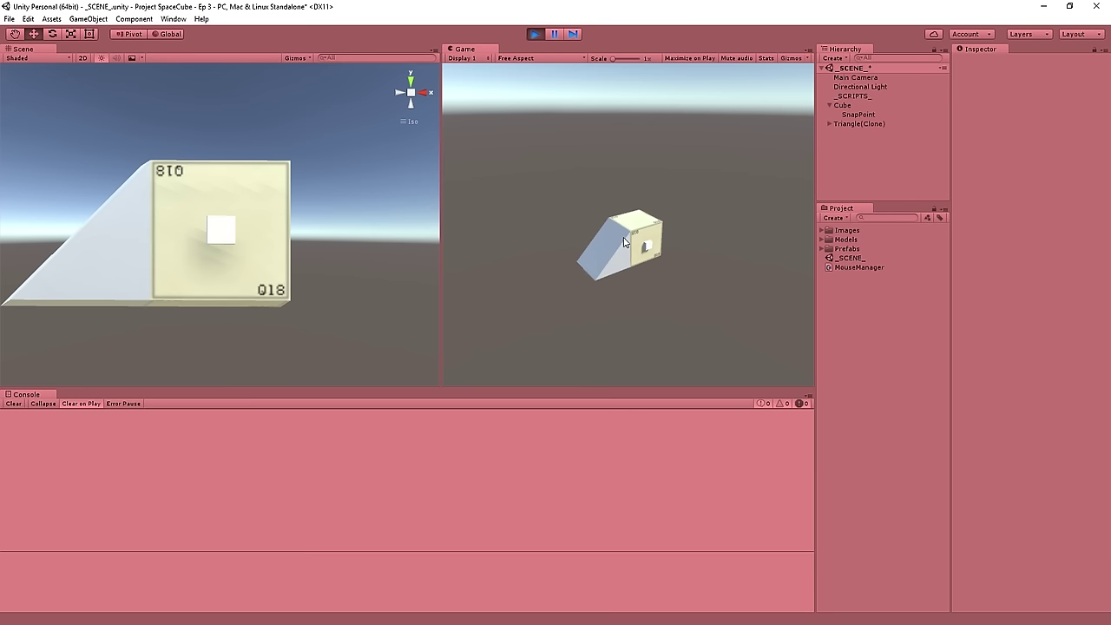
{"action": "left_click", "coordinate": [632, 224]}
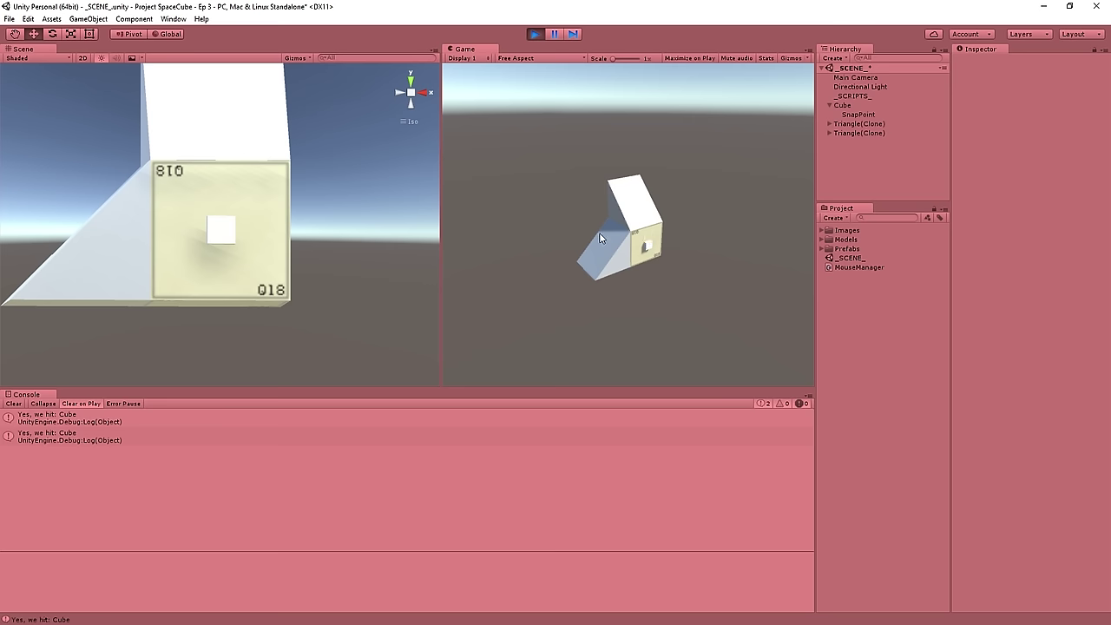
{"action": "left_click", "coordinate": [660, 235]}
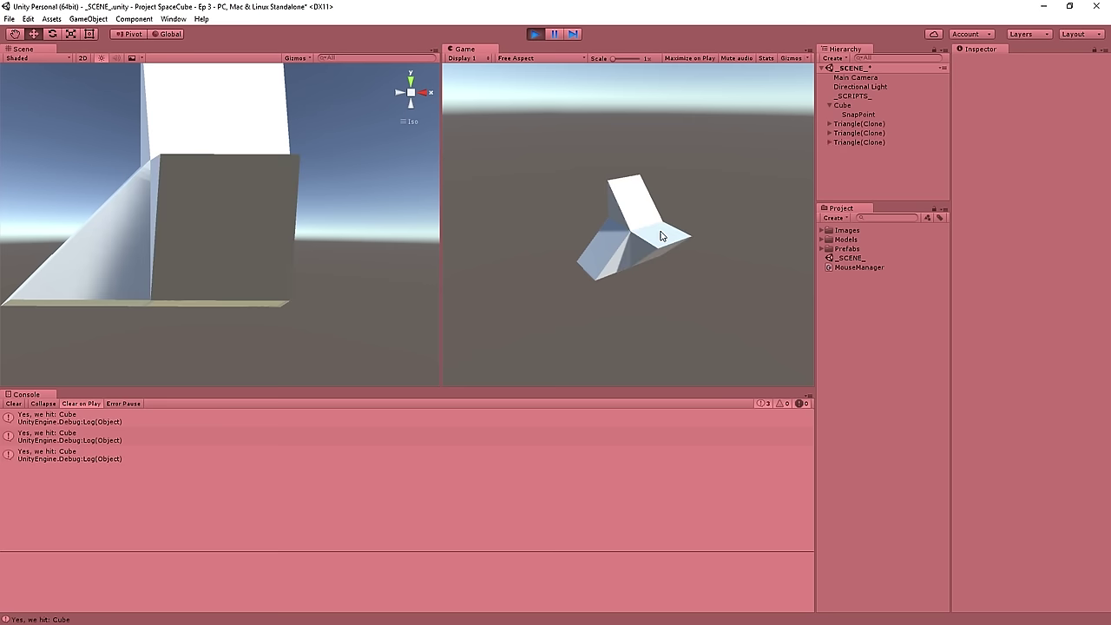
{"action": "left_click", "coordinate": [534, 34]}
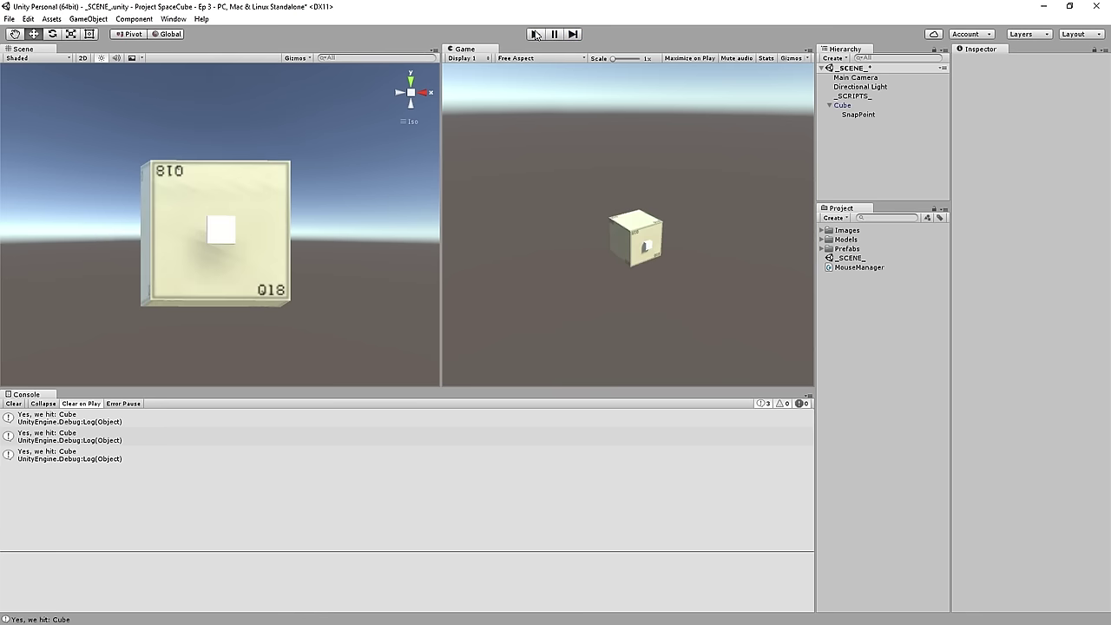
{"action": "left_click_drag", "start_coordinate": [158, 309], "coordinate": [314, 351], "text": "alt"}
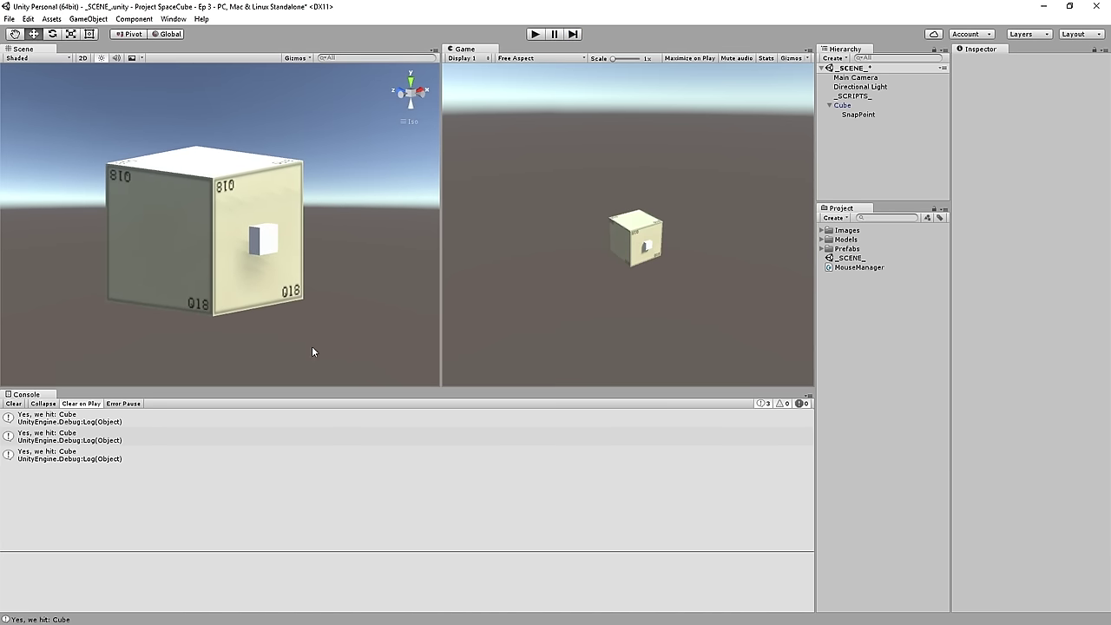
{"action": "left_click_drag", "start_coordinate": [252, 256], "coordinate": [186, 254], "text": "alt"}
{"action": "mouse_move", "coordinate": [257, 246]}
{"action": "left_mouse_down", "text": "alt"}
{"action": "mouse_move", "coordinate": [292, 240]}
{"action": "mouse_move", "coordinate": [266, 243]}
{"action": "left_mouse_up", "text": "alt"}
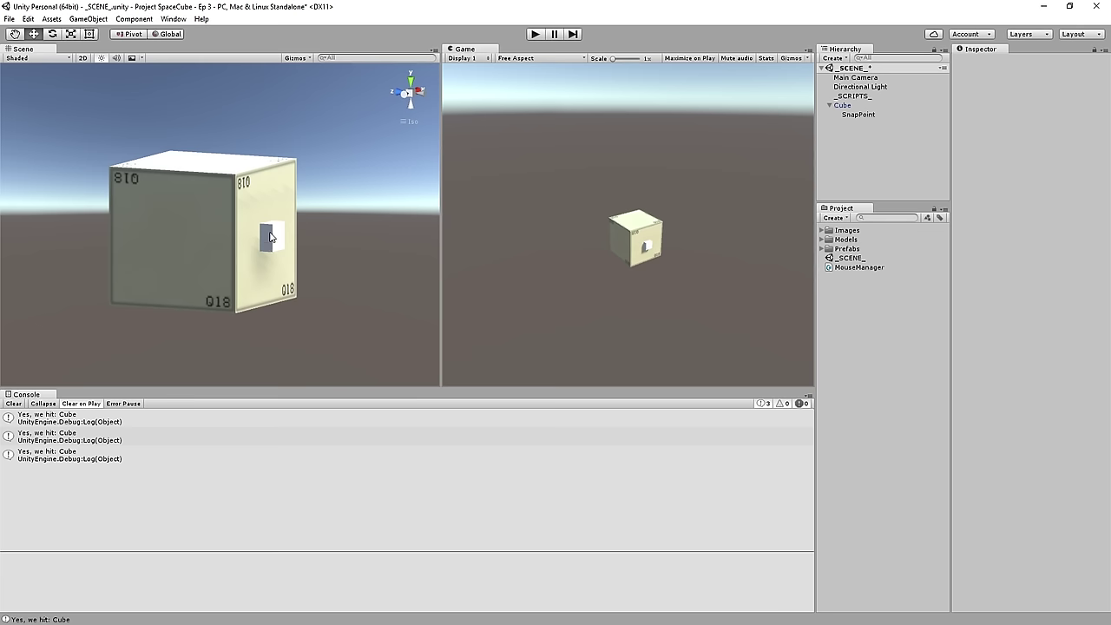
{"action": "left_click_drag", "start_coordinate": [139, 285], "coordinate": [126, 255], "text": "alt"}
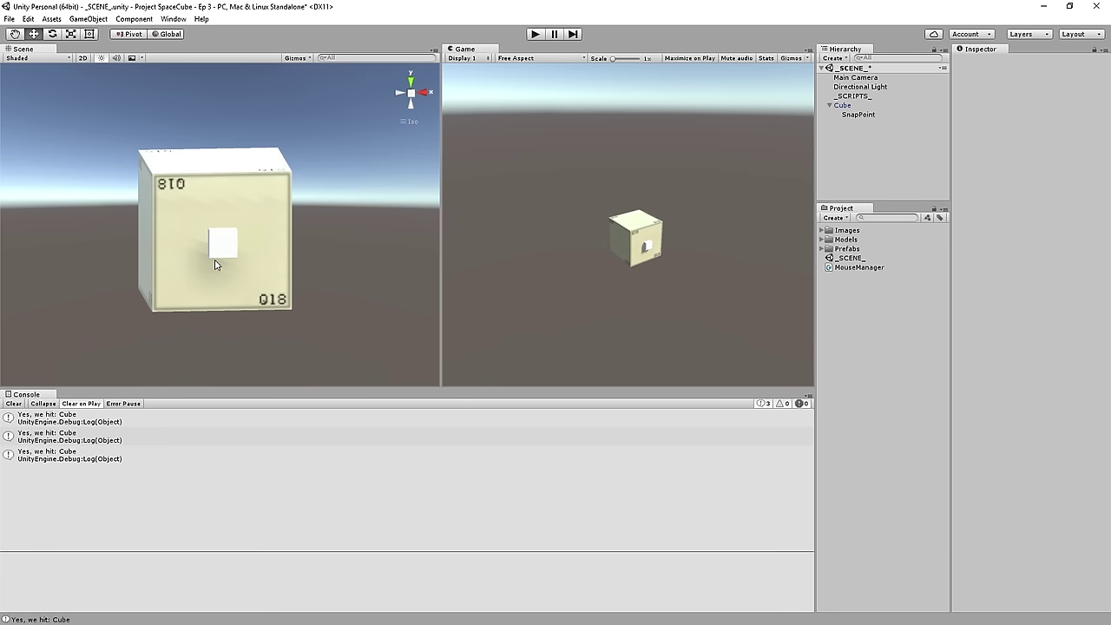
{"action": "left_click_drag", "start_coordinate": [241, 265], "coordinate": [333, 223], "text": "alt"}
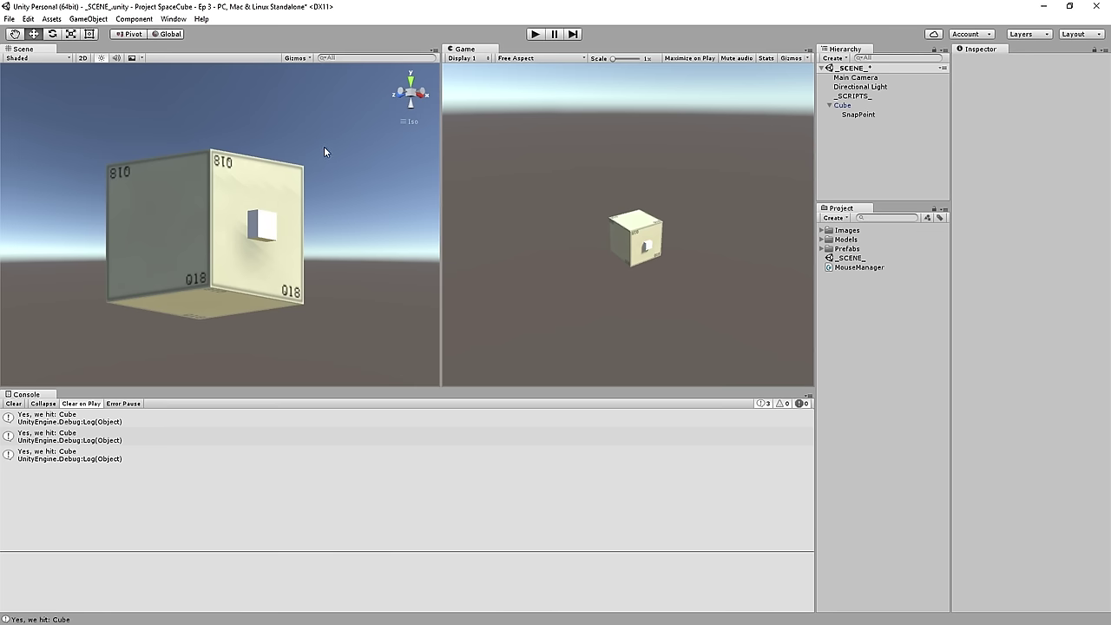
{"action": "left_click_drag", "start_coordinate": [324, 152], "coordinate": [374, 139], "text": "alt"}
{"action": "left_click", "coordinate": [412, 82]}
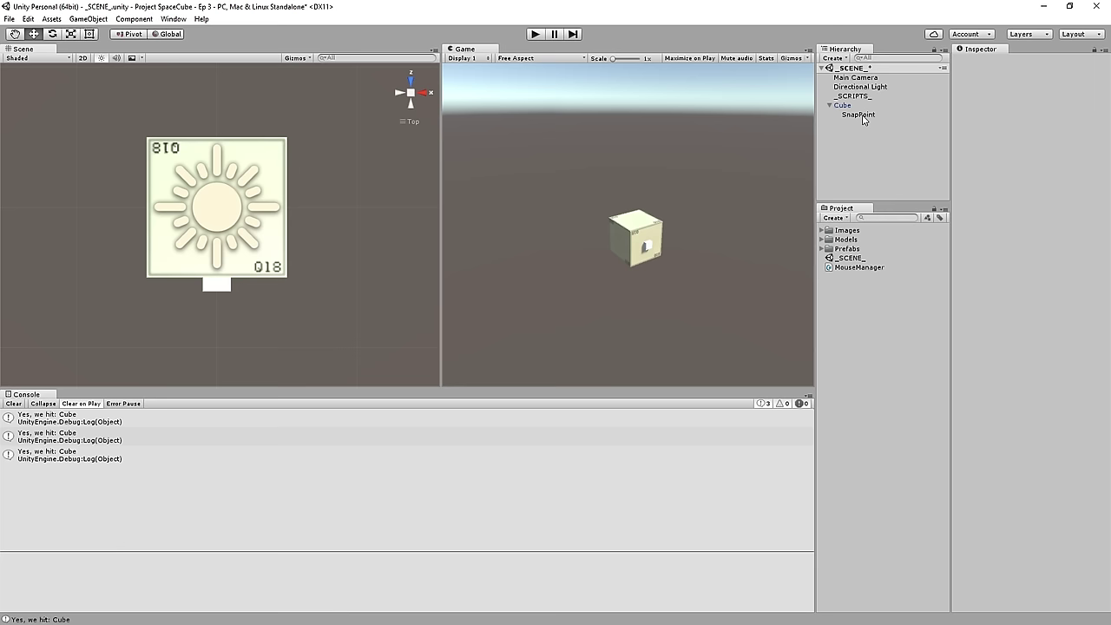
{"action": "left_click_drag", "start_coordinate": [200, 279], "coordinate": [295, 208], "text": "alt"}
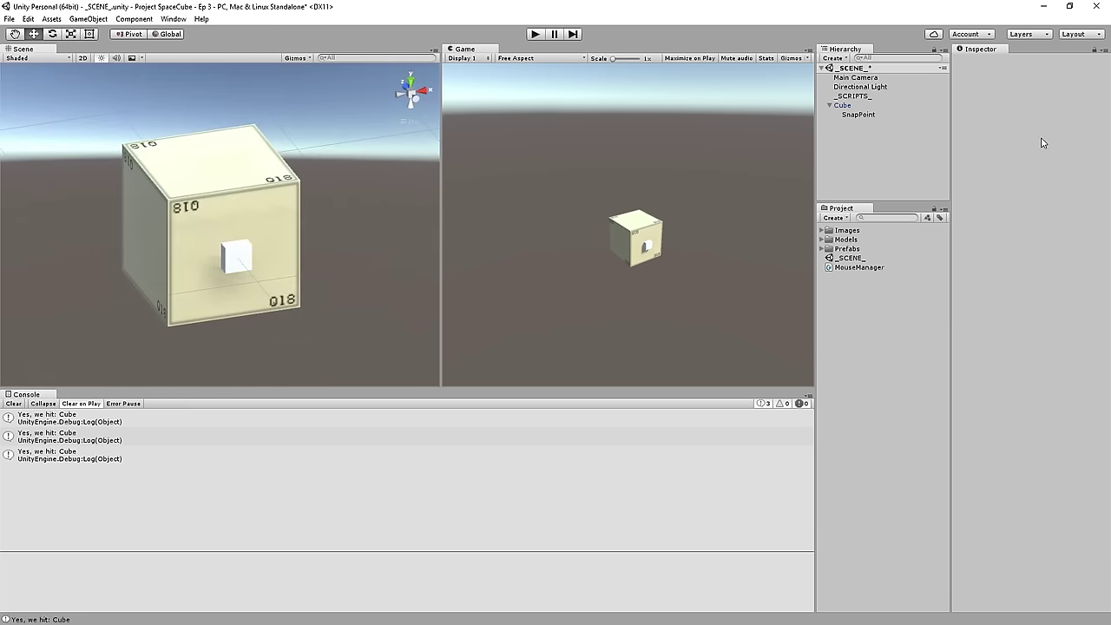
Step: Drag the Thruster prefab from Prefabs into the scene and set its Position to 0, 0, 0
{"action": "left_click", "coordinate": [821, 249]}
{"action": "left_click_drag", "start_coordinate": [845, 270], "coordinate": [350, 209]}
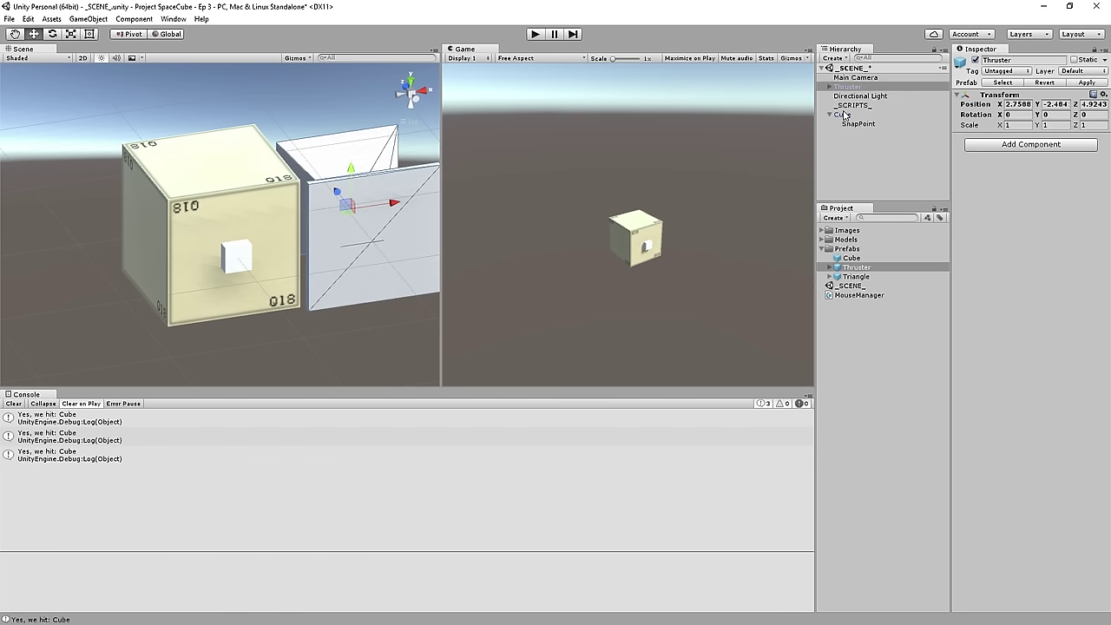
{"action": "left_click", "coordinate": [408, 79]}
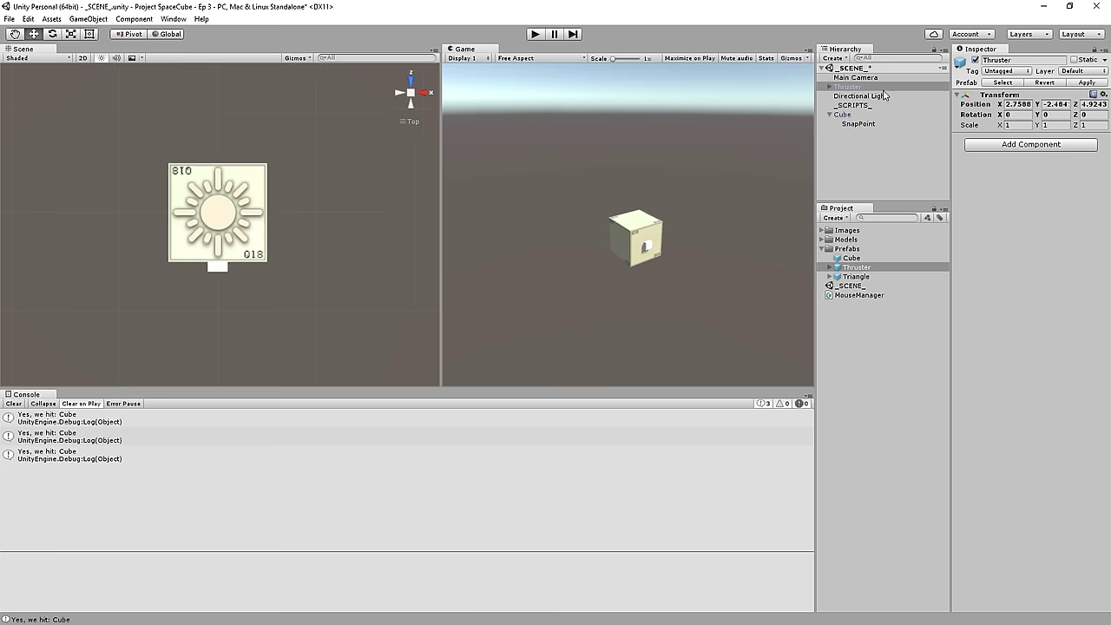
{"action": "left_click", "coordinate": [1029, 104]}
{"action": "type", "text": "0"}
{"action": "key", "text": "Tab"}
{"action": "type", "text": "0"}
{"action": "key", "text": "Tab"}
{"action": "type", "text": "0"}
{"action": "key", "text": "Tab"}
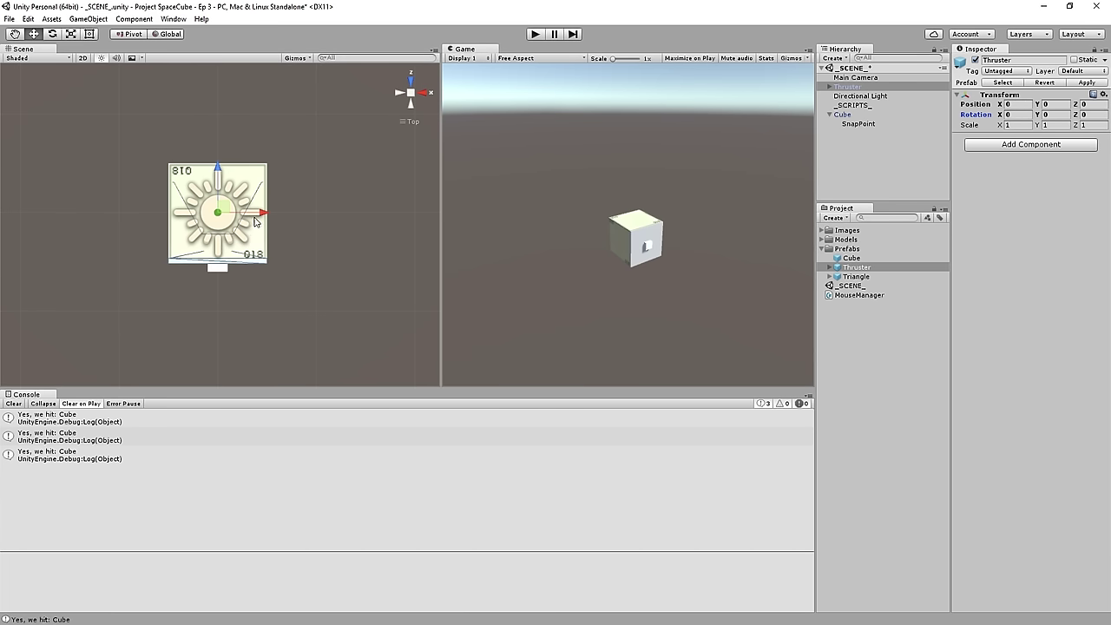
Step: In Top view, move the Thruster so its base sits just above the cube
{"action": "left_click_drag", "start_coordinate": [228, 213], "coordinate": [345, 249]}
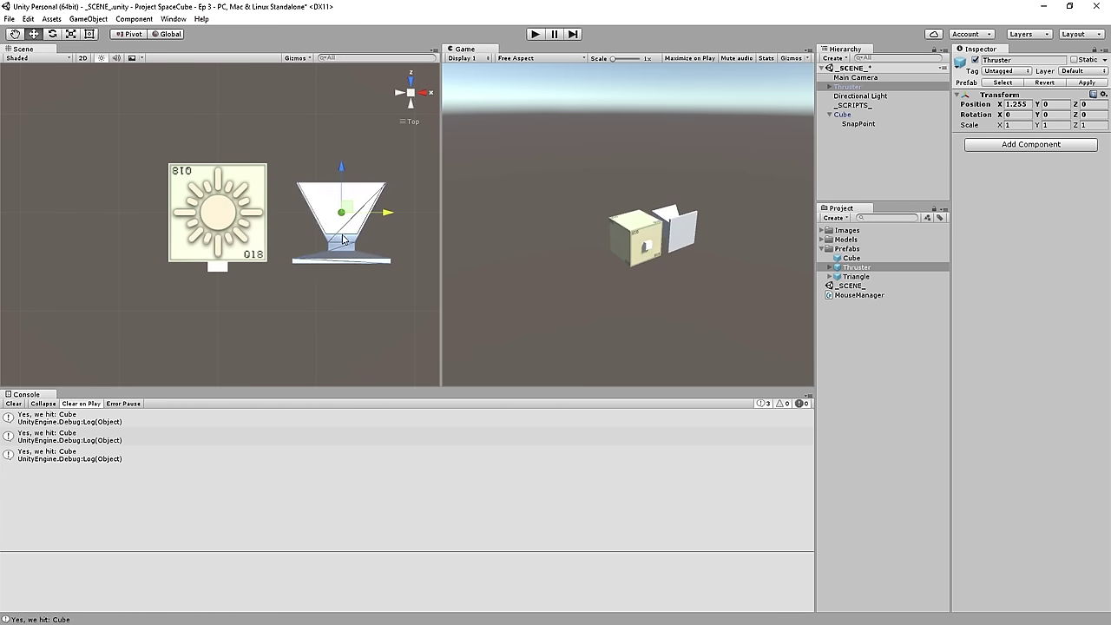
{"action": "left_click_drag", "start_coordinate": [353, 202], "coordinate": [328, 239], "text": "alt"}
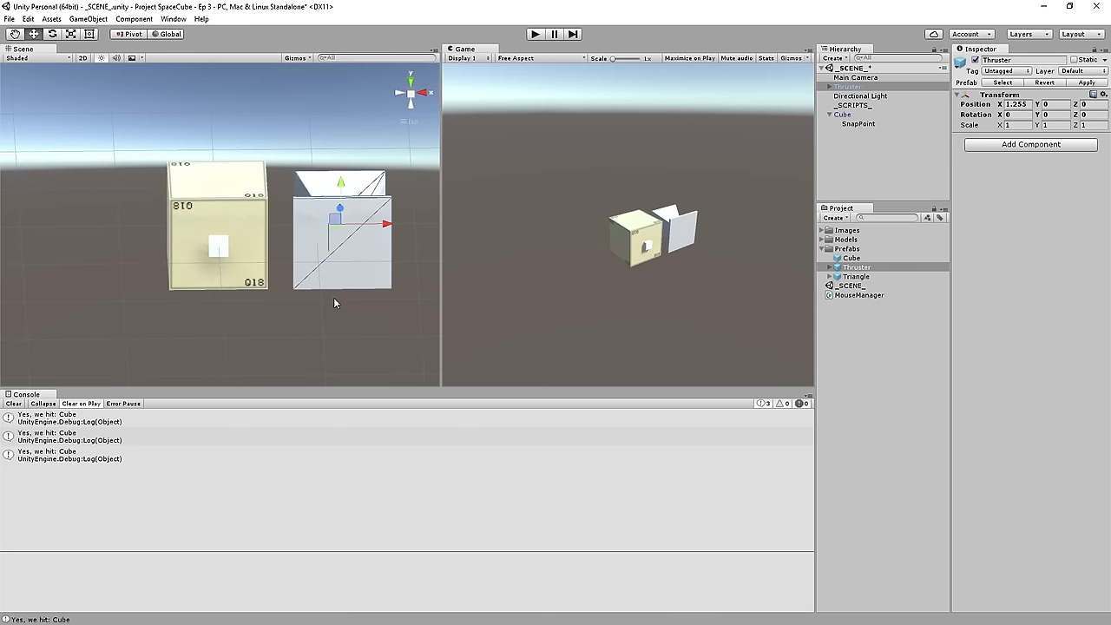
{"action": "left_click_drag", "start_coordinate": [334, 301], "coordinate": [215, 185], "text": "alt"}
{"action": "left_click_drag", "start_coordinate": [268, 214], "coordinate": [310, 269], "text": "alt"}
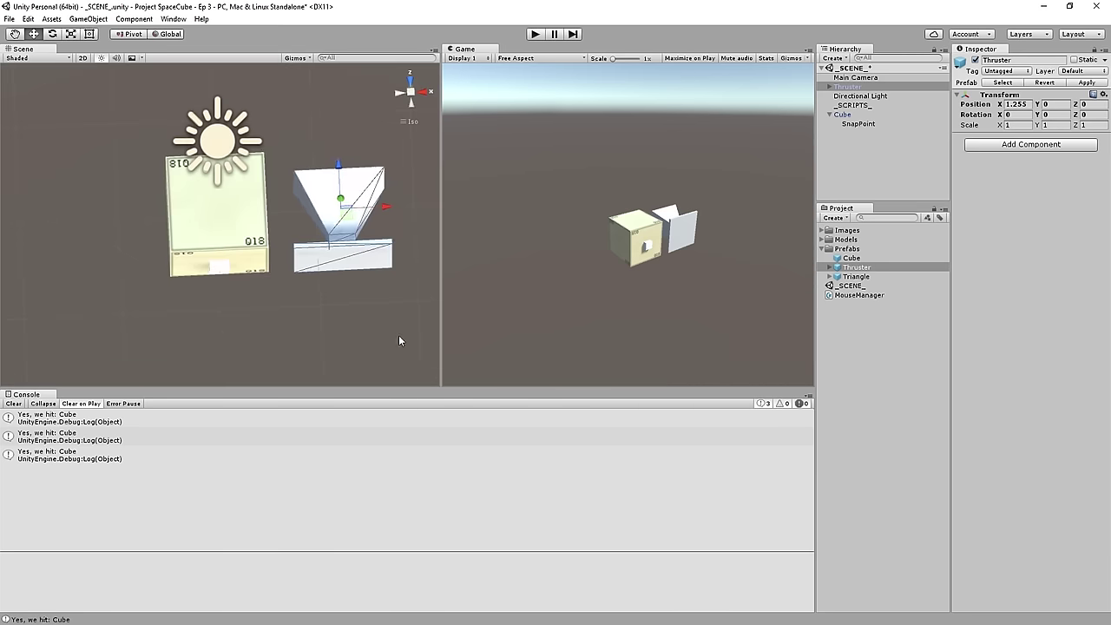
{"action": "left_click", "coordinate": [402, 93]}
{"action": "left_click", "coordinate": [410, 80]}
{"action": "left_click_drag", "start_coordinate": [344, 215], "coordinate": [221, 93]}
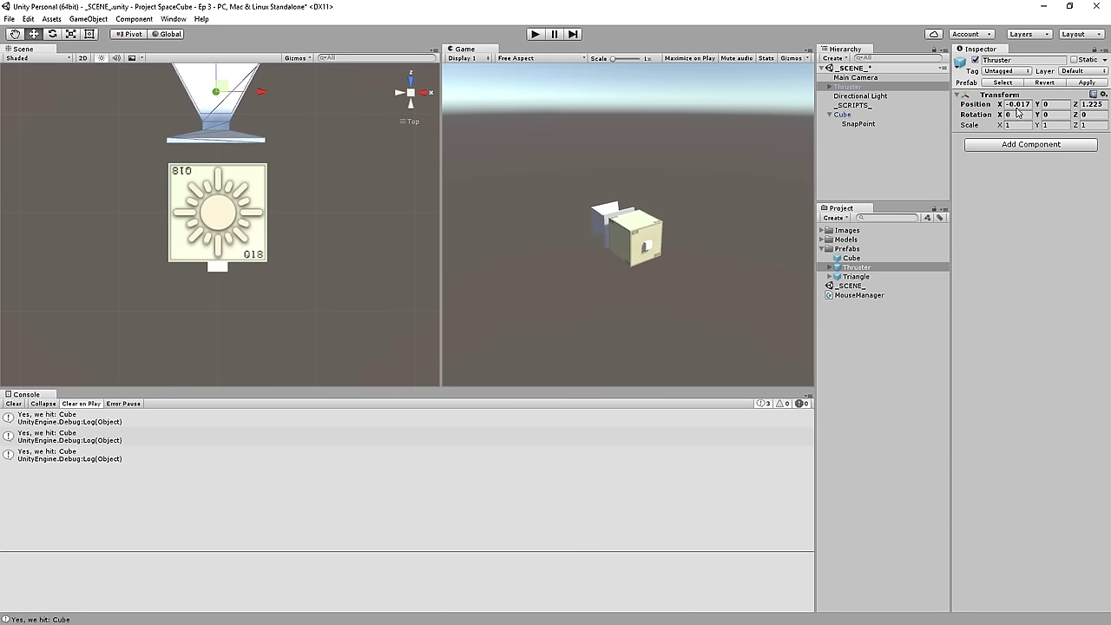
{"action": "middle_click_drag", "start_coordinate": [199, 144], "coordinate": [289, 140]}
{"action": "left_click_drag", "start_coordinate": [295, 139], "coordinate": [299, 105]}
Step: Set SnapPoint's Position Z to 0.5, placing it on the cube edge facing the Thruster
{"action": "left_click", "coordinate": [859, 123]}
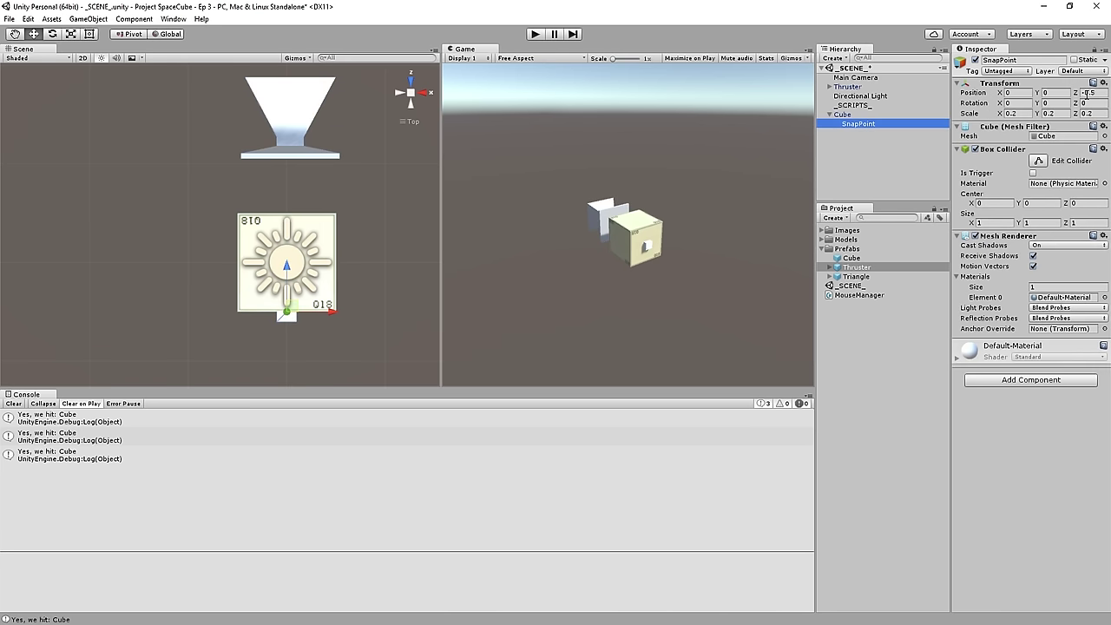
{"action": "left_click", "coordinate": [1083, 92]}
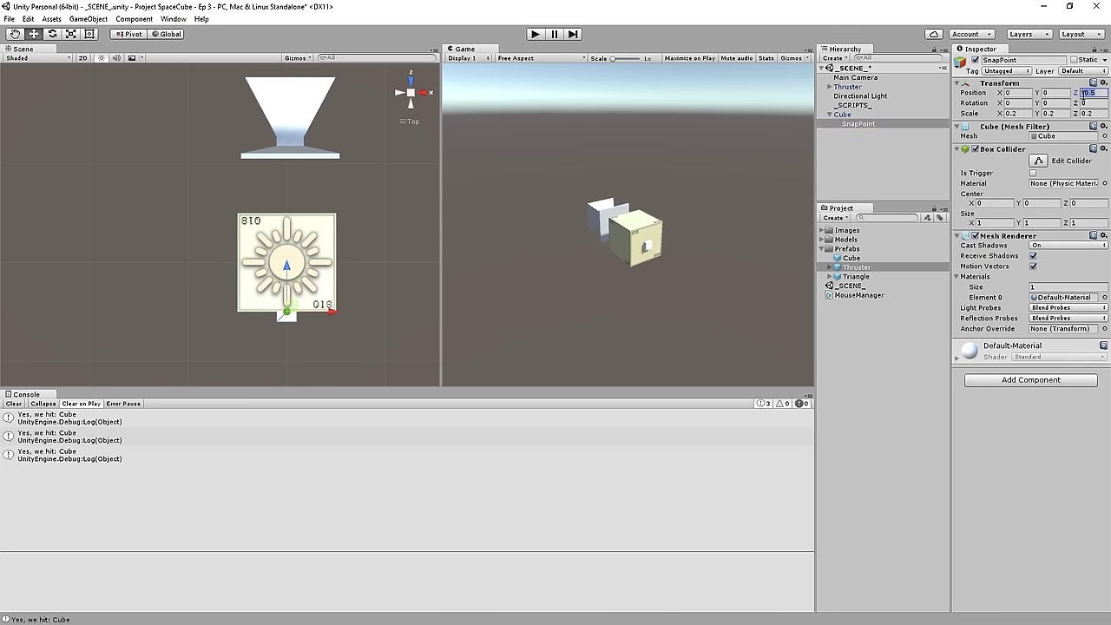
{"action": "type", "text": "0.5"}
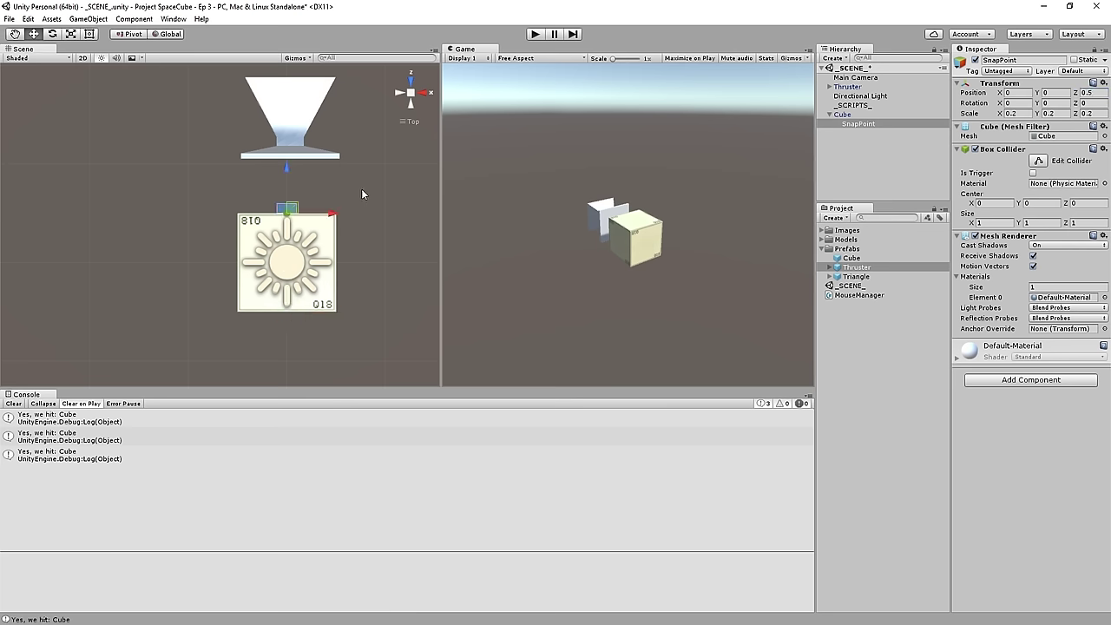
{"action": "scroll", "coordinate": [361, 189], "scroll_direction": "up", "scroll_amount": 3}
{"action": "middle_click_drag", "start_coordinate": [327, 200], "coordinate": [241, 207]}
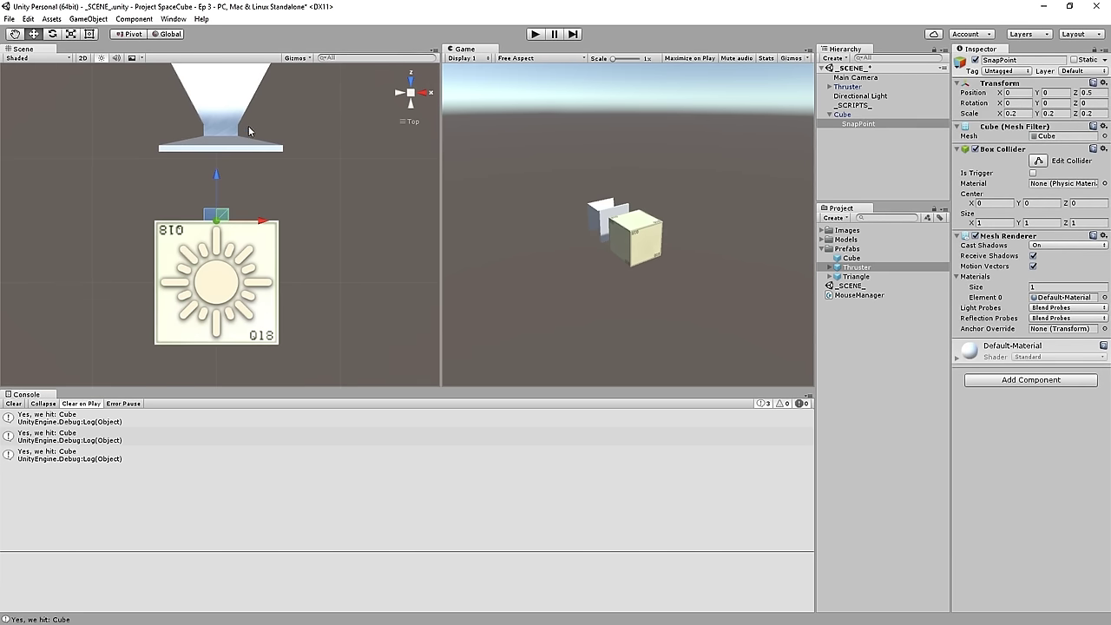
{"action": "left_click", "coordinate": [242, 178]}
{"action": "left_click", "coordinate": [219, 217]}
{"action": "middle_click_drag", "start_coordinate": [258, 175], "coordinate": [290, 179]}
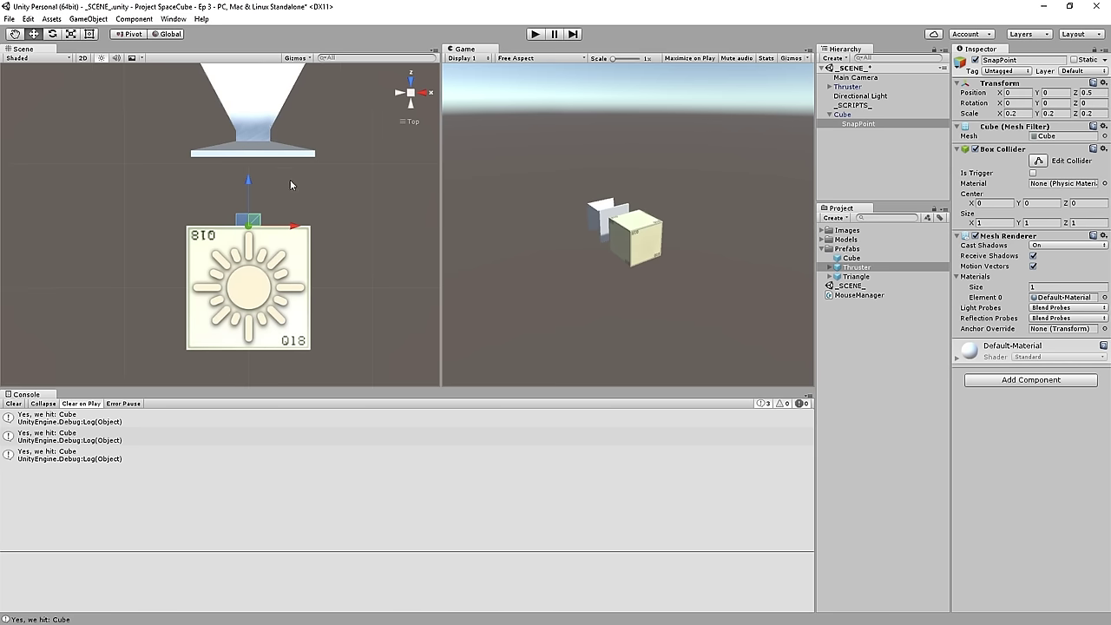
Step: Drag the Thruster into line just beyond SnapPoint, ending around Z 1.461
{"action": "left_click", "coordinate": [265, 111]}
{"action": "left_click_drag", "start_coordinate": [258, 93], "coordinate": [242, 183]}
{"action": "left_click", "coordinate": [252, 220]}
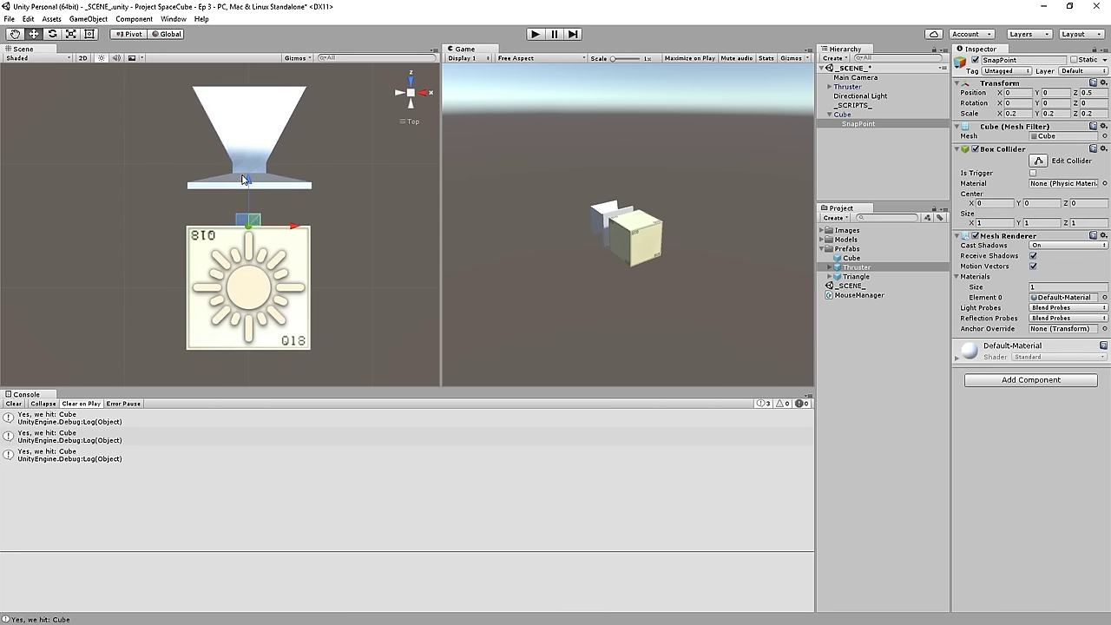
{"action": "left_click", "coordinate": [248, 154]}
{"action": "left_click_drag", "start_coordinate": [253, 122], "coordinate": [266, 198]}
{"action": "middle_click_drag", "start_coordinate": [266, 198], "coordinate": [280, 133]}
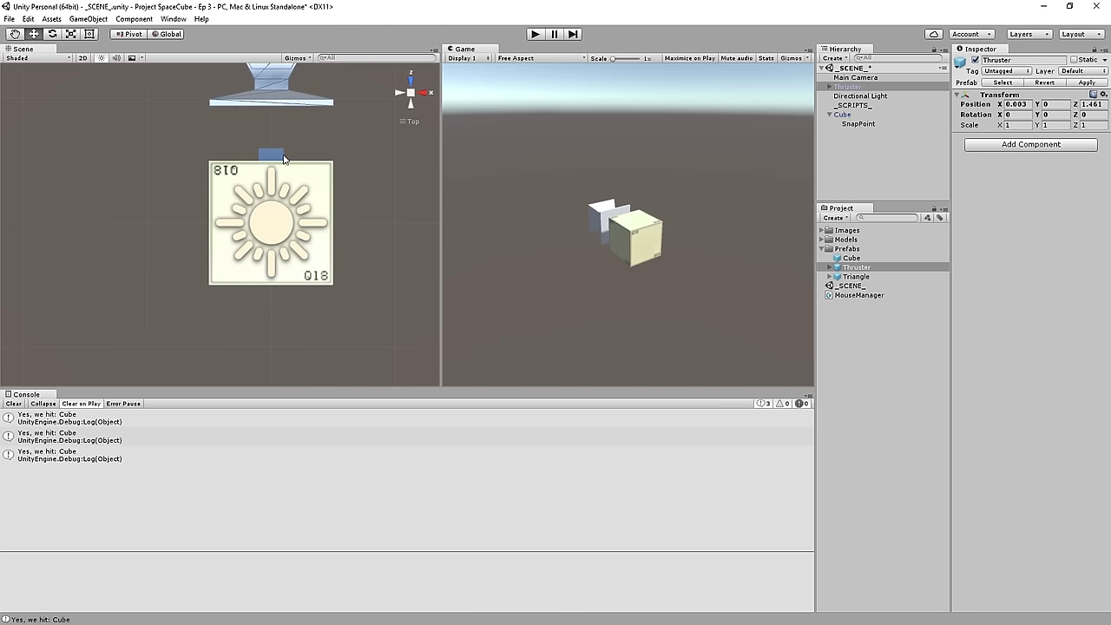
{"action": "left_click", "coordinate": [263, 155]}
{"action": "middle_click_drag", "start_coordinate": [265, 292], "coordinate": [286, 255]}
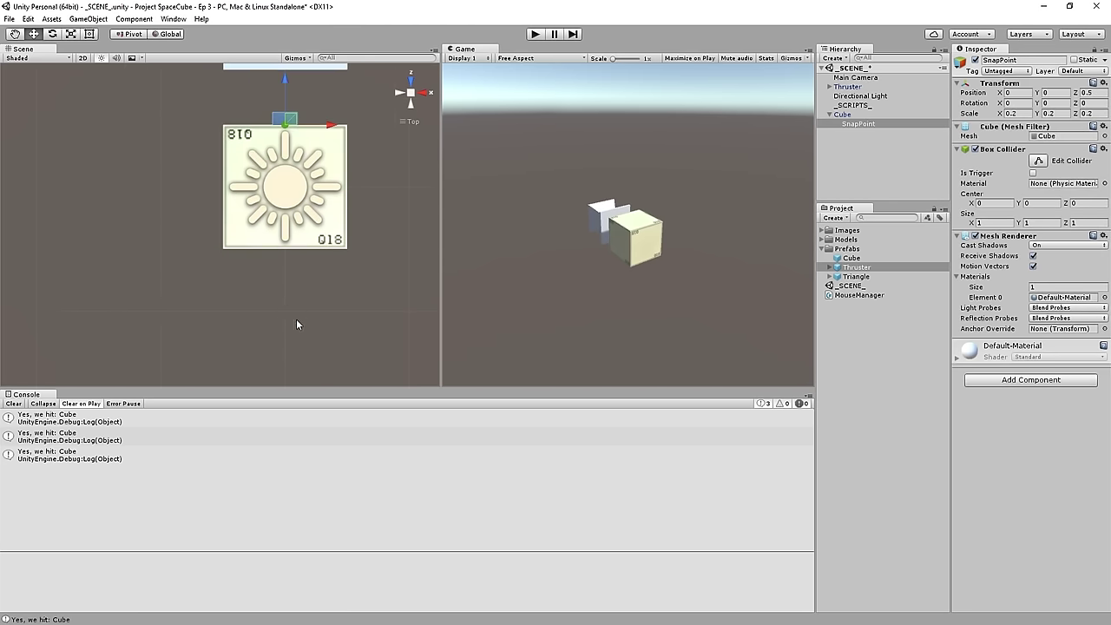